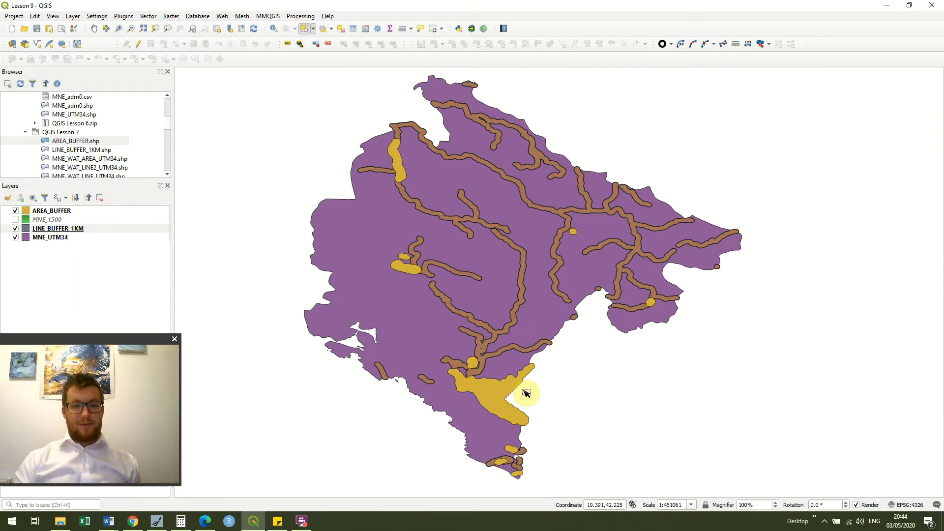
Look through the Edit menu without choosing anything, then open Vector > Data Management Tools.
{"action": "left_click", "coordinate": [34, 16]}
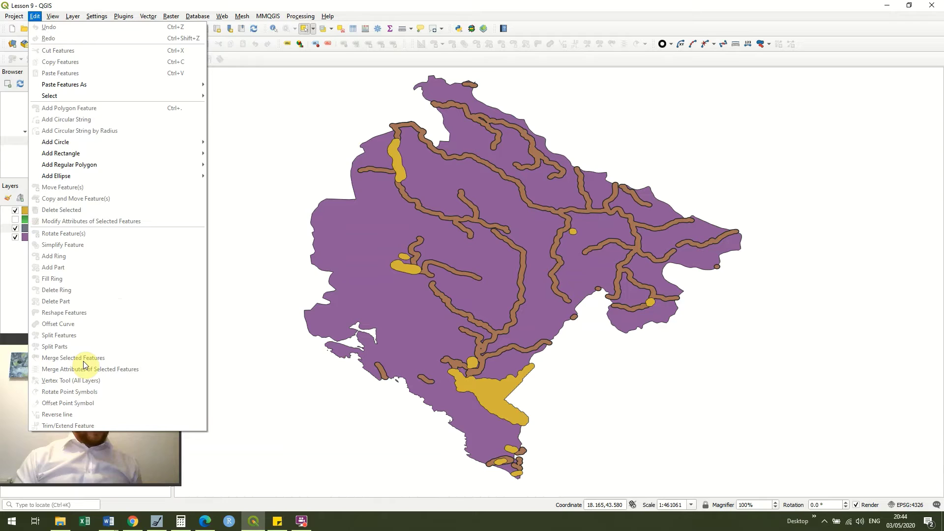
{"action": "left_click", "coordinate": [243, 223]}
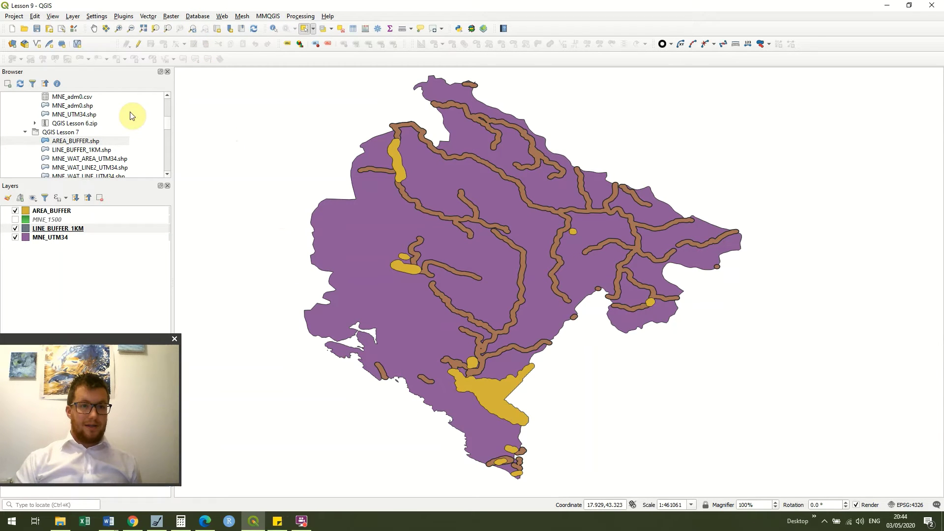
{"action": "left_click", "coordinate": [149, 18]}
{"action": "mouse_move", "coordinate": [183, 84]}
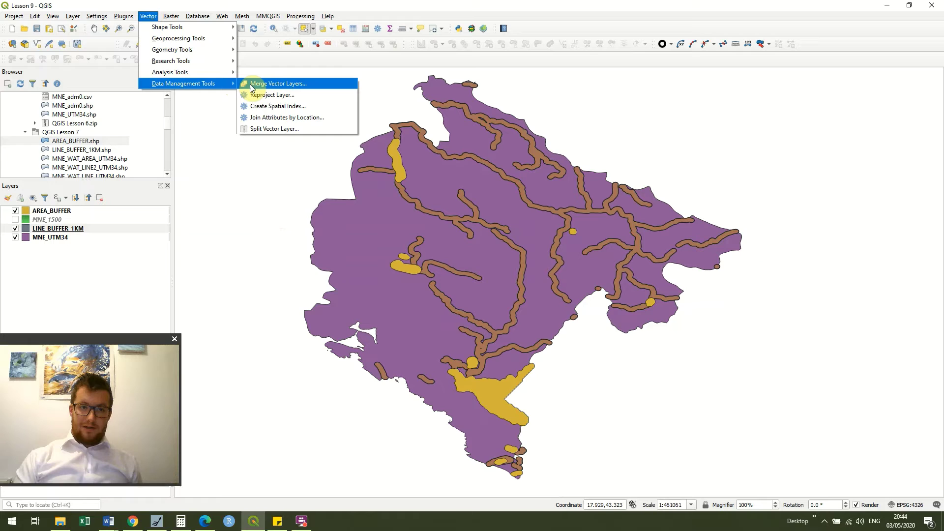
Open Merge Vector Layers and pick AREA_BUFFER and LINE_BUFFER_1KM as input layers.
{"action": "left_click", "coordinate": [274, 84]}
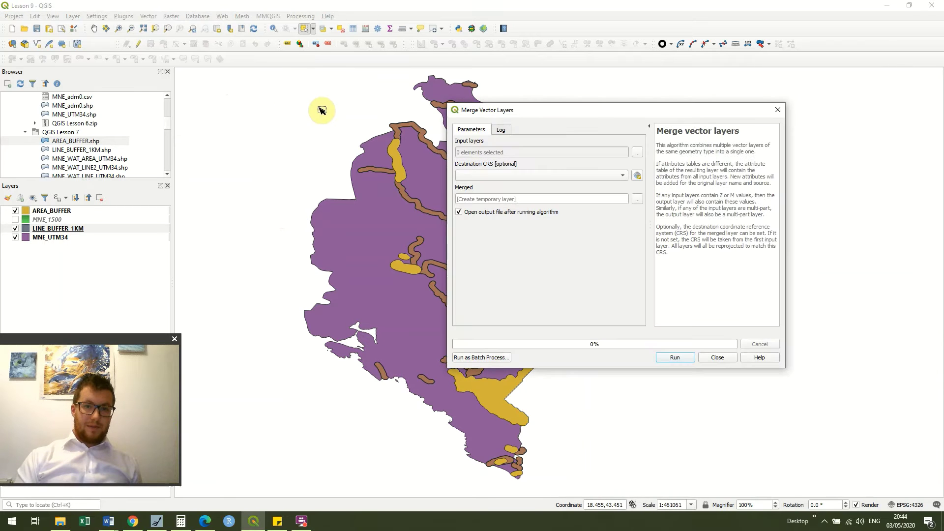
{"action": "left_click", "coordinate": [638, 153]}
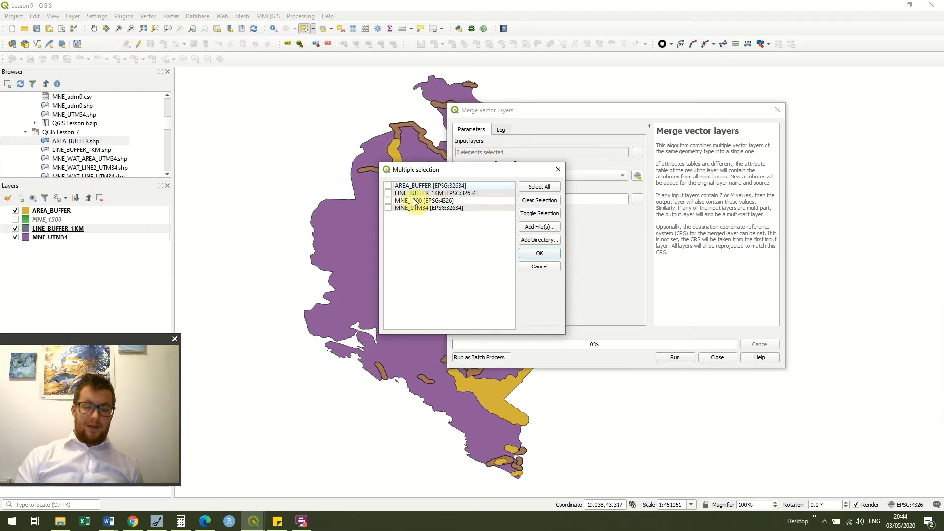
{"action": "left_click", "coordinate": [388, 193]}
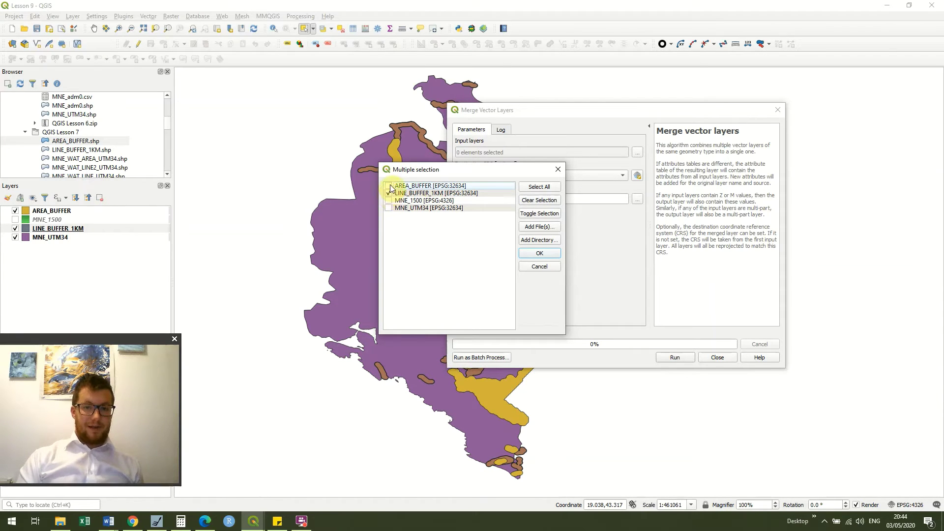
{"action": "left_click", "coordinate": [388, 186]}
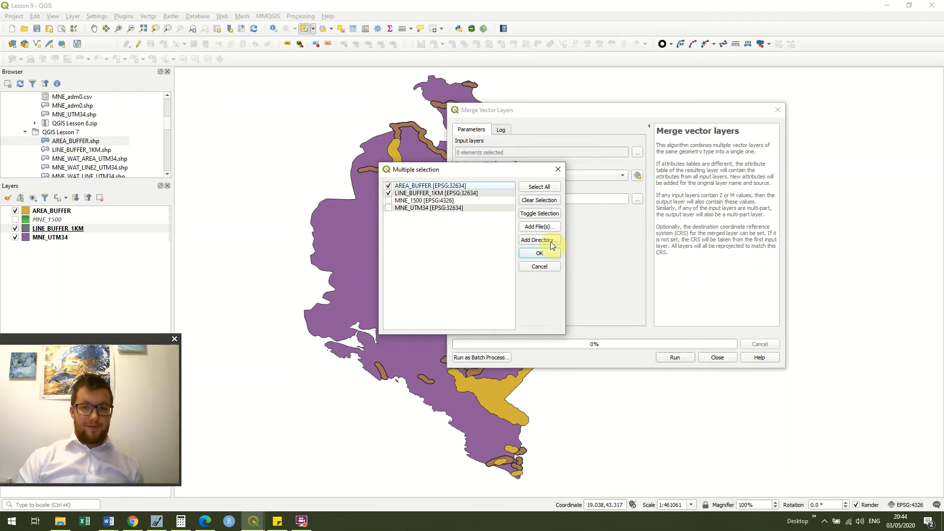
{"action": "left_click", "coordinate": [545, 255]}
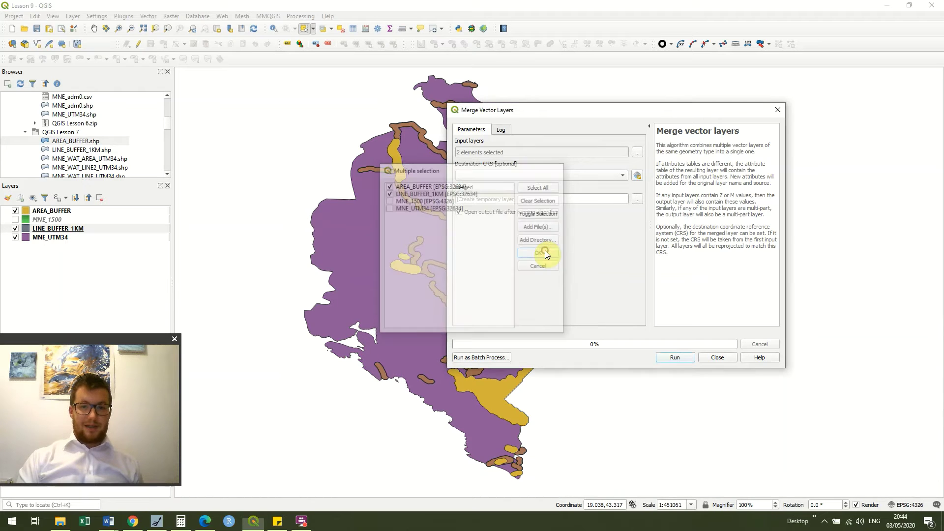
{"action": "left_click", "coordinate": [638, 201]}
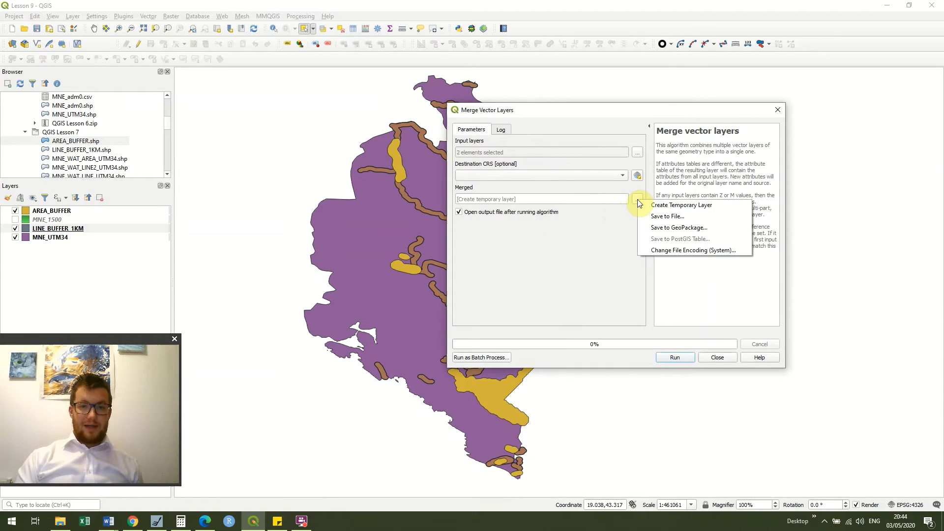
Save the merge output to file as Combinedlakeriver1km in the QGIS 2 Lesson 14a folder.
{"action": "left_click", "coordinate": [664, 217]}
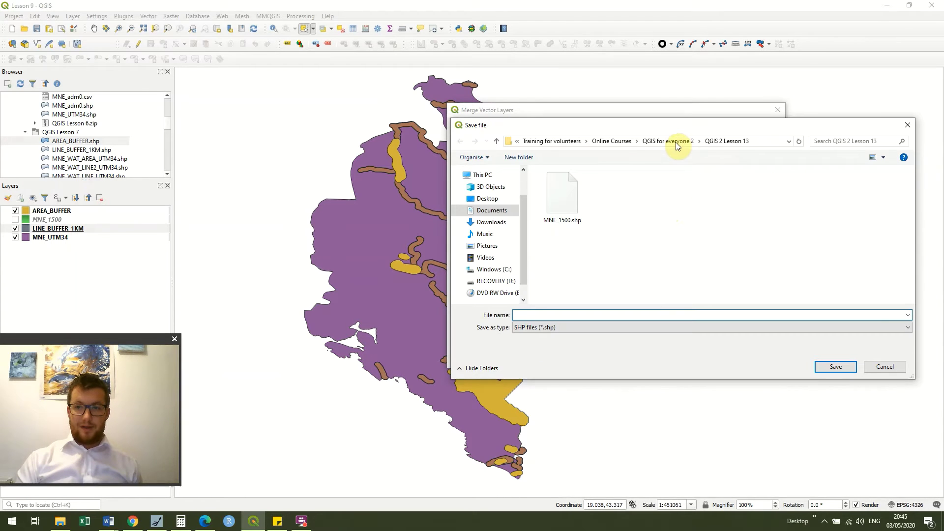
{"action": "left_click", "coordinate": [677, 142]}
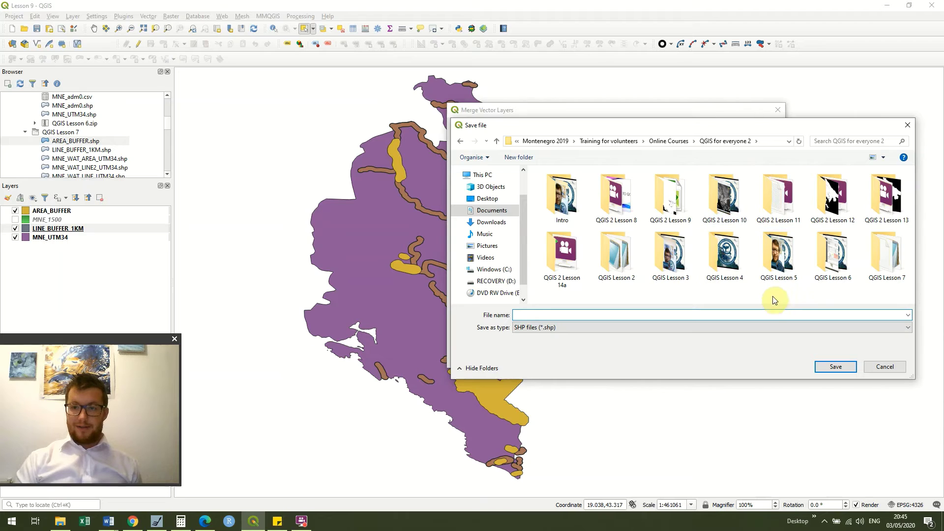
{"action": "double_click", "coordinate": [570, 267]}
{"action": "left_click", "coordinate": [574, 316]}
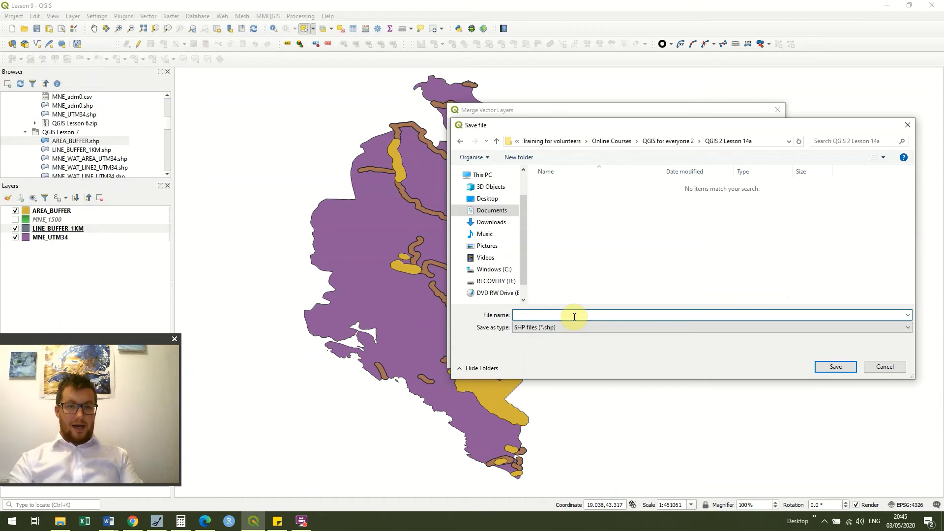
{"action": "type", "text": "C"}
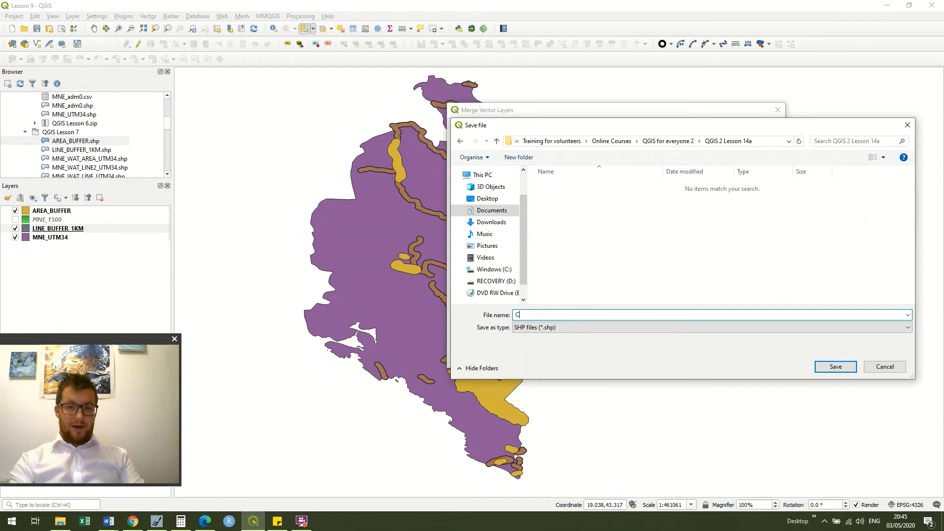
{"action": "type", "text": "ombinedlakeriver1km"}
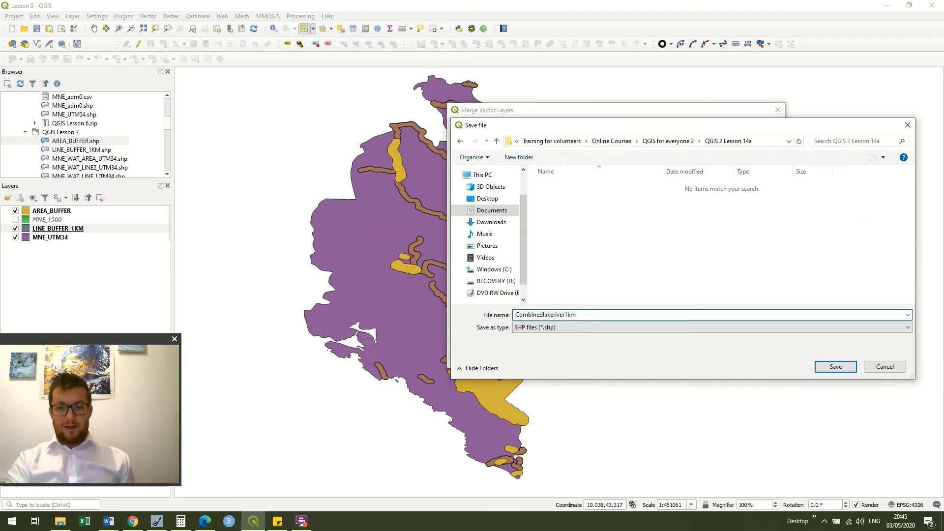
{"action": "left_click", "coordinate": [837, 367]}
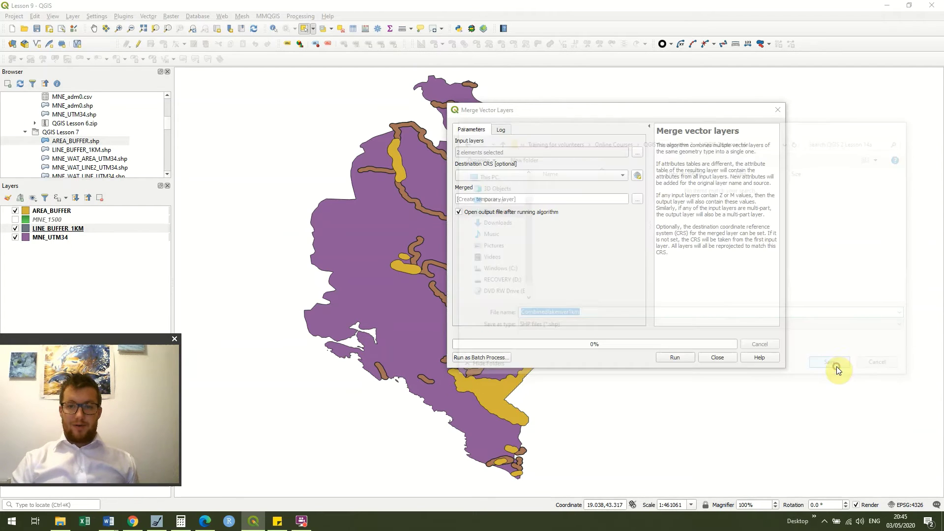
Run the merge, close the tool, and move Combinedlakeriver1km to the top of Layers.
{"action": "left_click", "coordinate": [685, 358]}
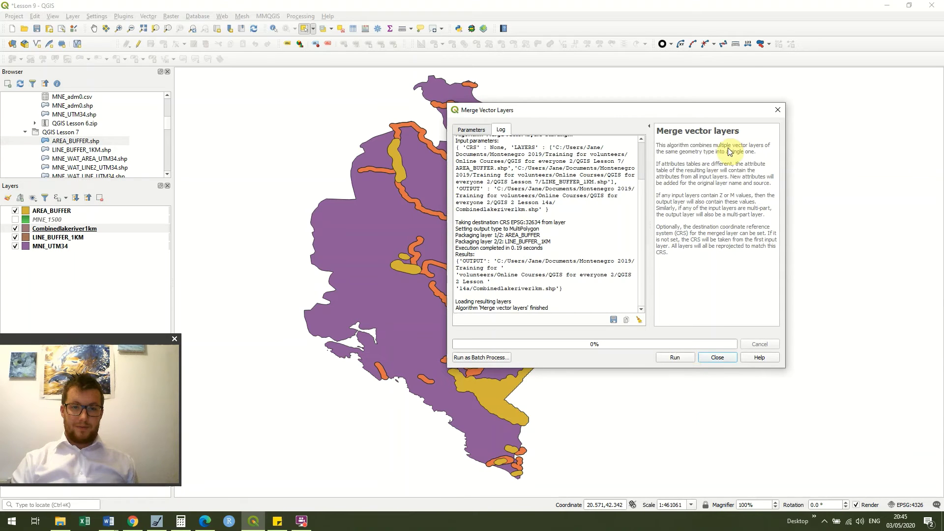
{"action": "left_click", "coordinate": [778, 112]}
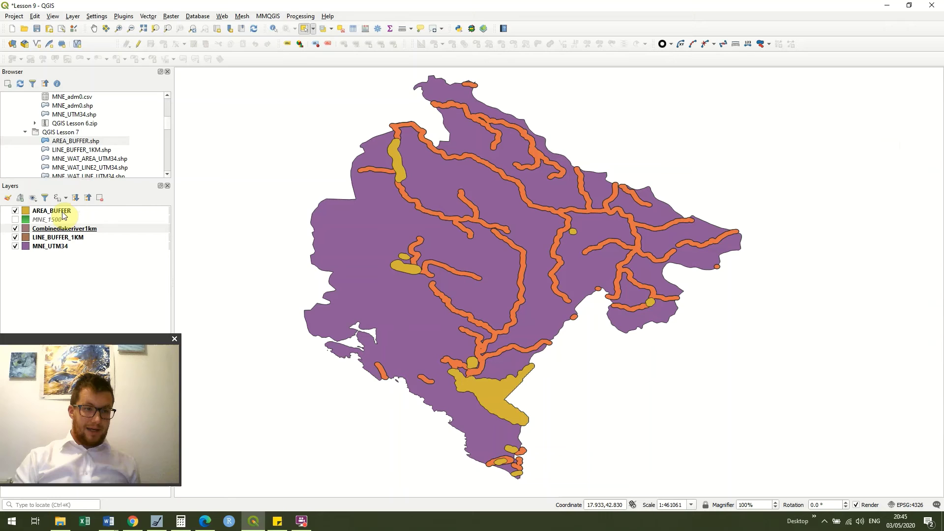
{"action": "left_click_drag", "start_coordinate": [83, 233], "coordinate": [72, 211]}
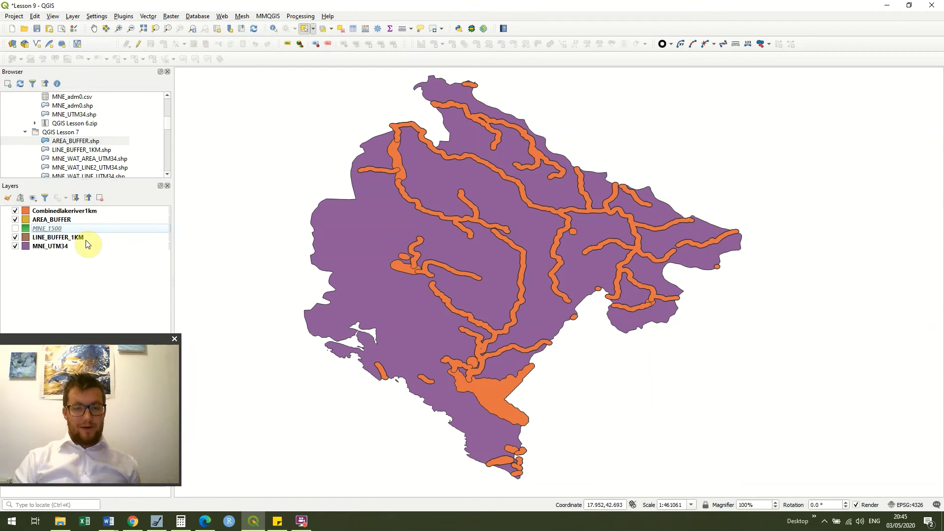
Remove the AREA_BUFFER and LINE_BUFFER_1KM layers, confirming each removal.
{"action": "right_click", "coordinate": [68, 222]}
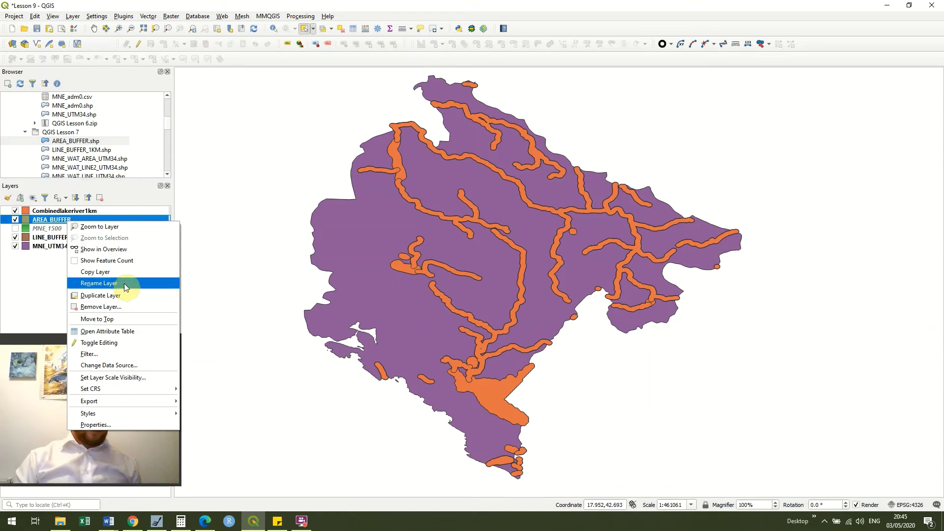
{"action": "left_click", "coordinate": [126, 310]}
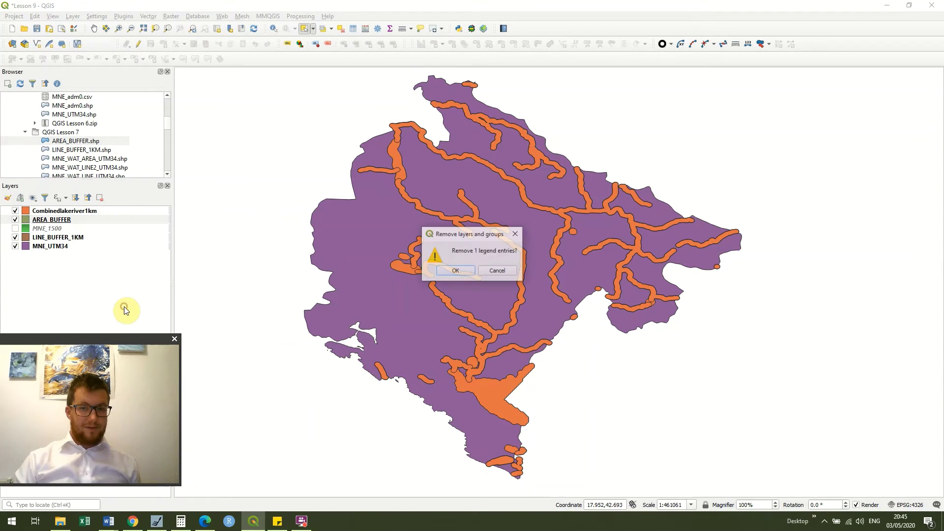
{"action": "left_click", "coordinate": [459, 272]}
{"action": "left_click", "coordinate": [76, 230]}
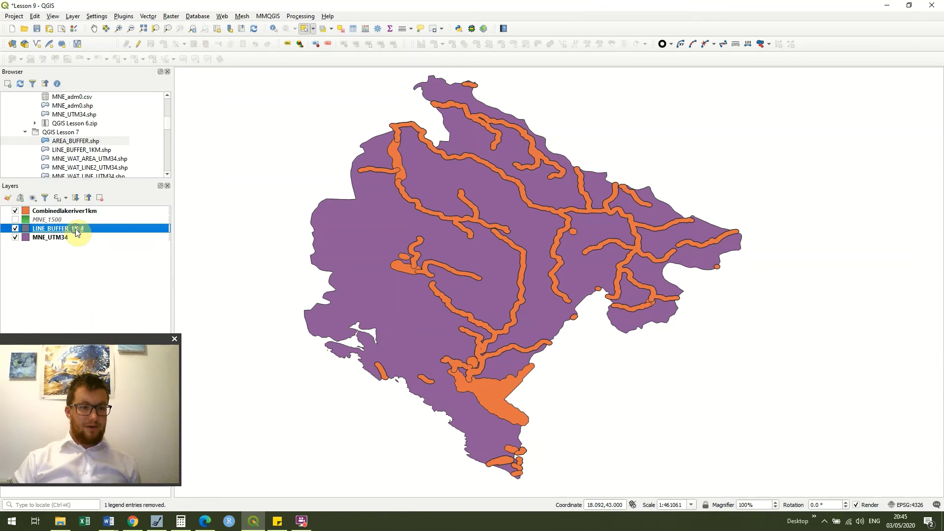
{"action": "right_click", "coordinate": [76, 232]}
{"action": "left_click", "coordinate": [140, 316]}
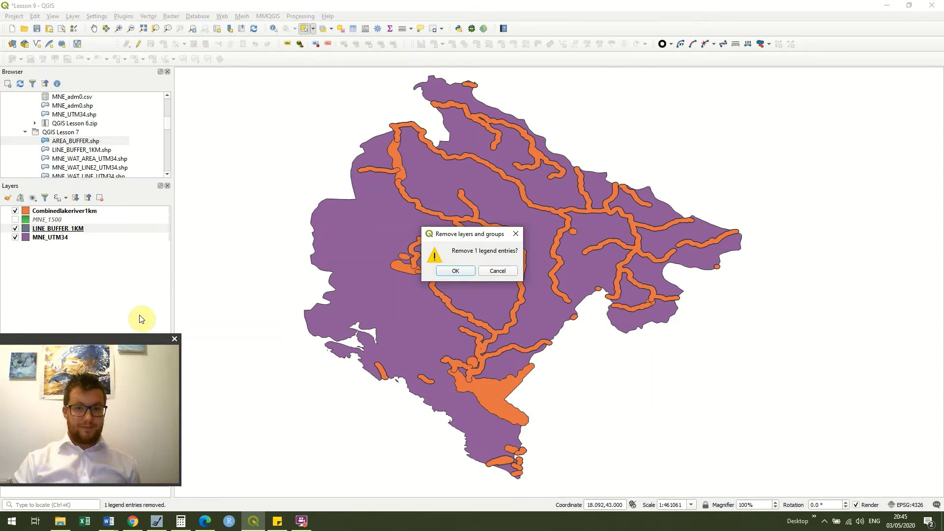
{"action": "left_click", "coordinate": [461, 271]}
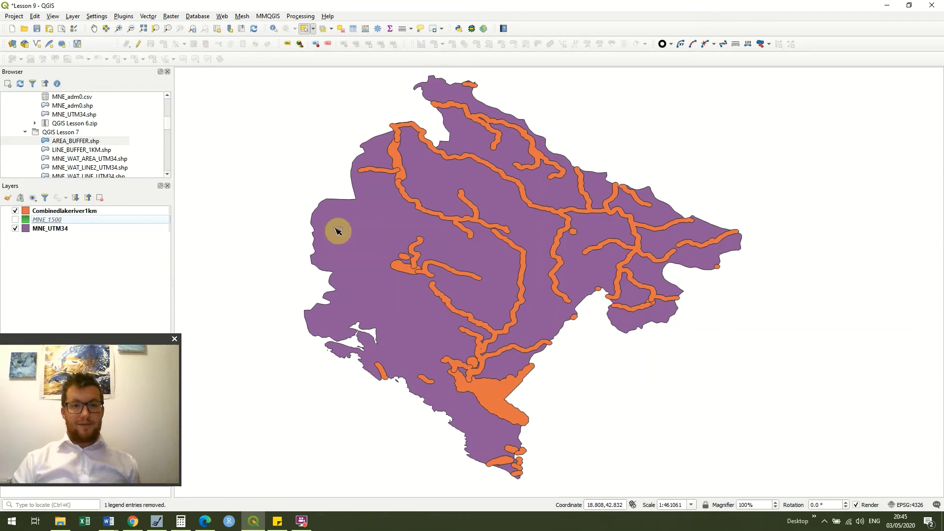
Hide MNE_UTM34 and start editing the Combinedlakeriver1km layer.
{"action": "left_click", "coordinate": [15, 229]}
{"action": "left_click", "coordinate": [39, 219]}
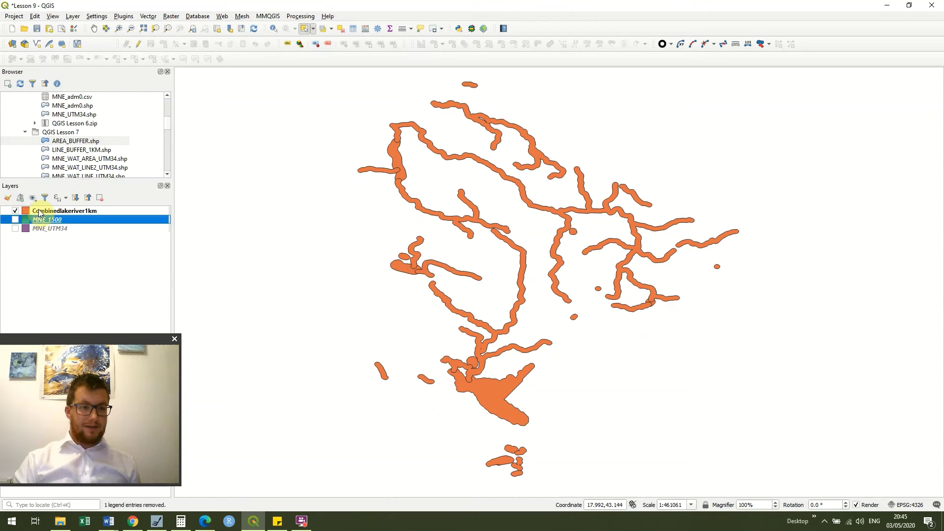
{"action": "left_click", "coordinate": [40, 212]}
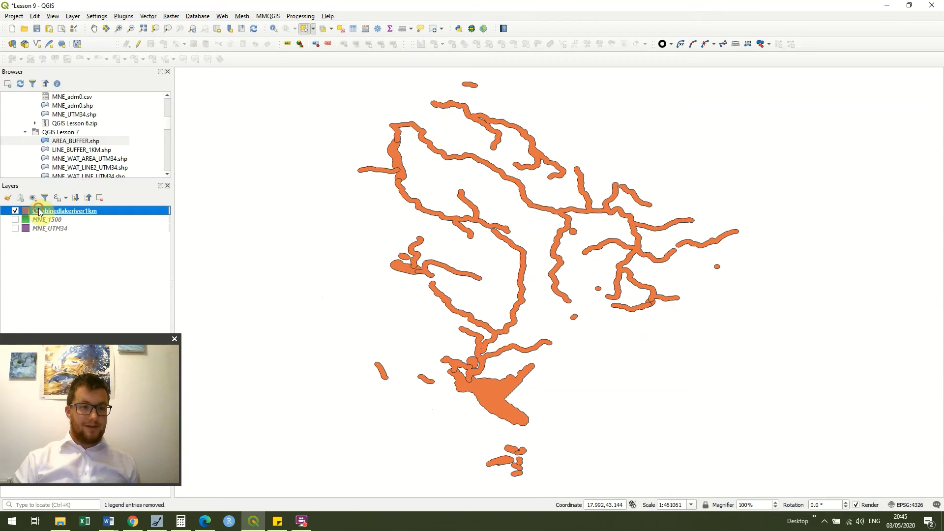
{"action": "left_click", "coordinate": [139, 43]}
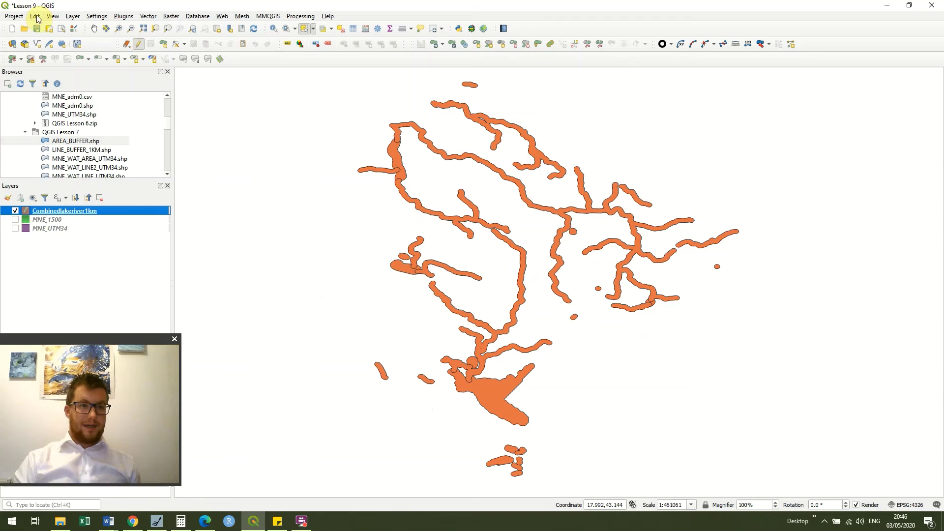
Box-select both buffer features of Combinedlakeriver1km on the map.
{"action": "left_click", "coordinate": [304, 28]}
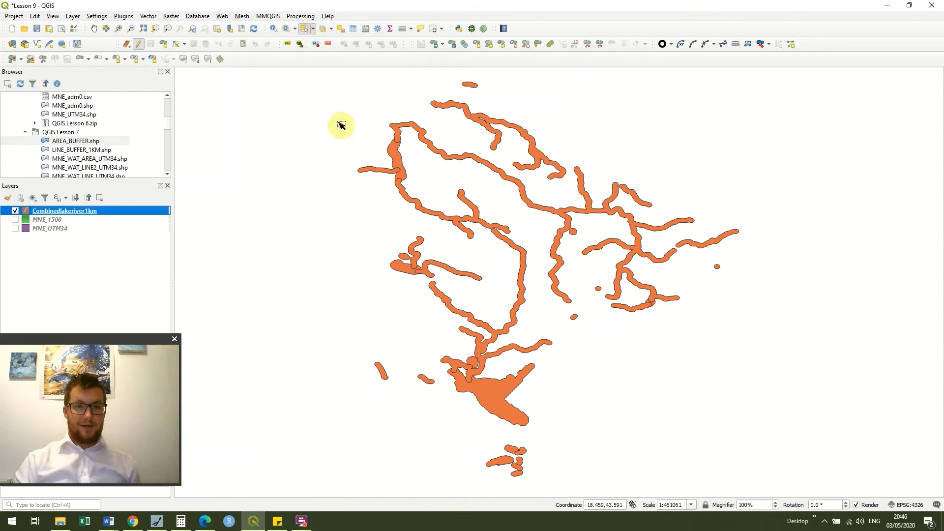
{"action": "left_click_drag", "start_coordinate": [266, 74], "coordinate": [547, 252]}
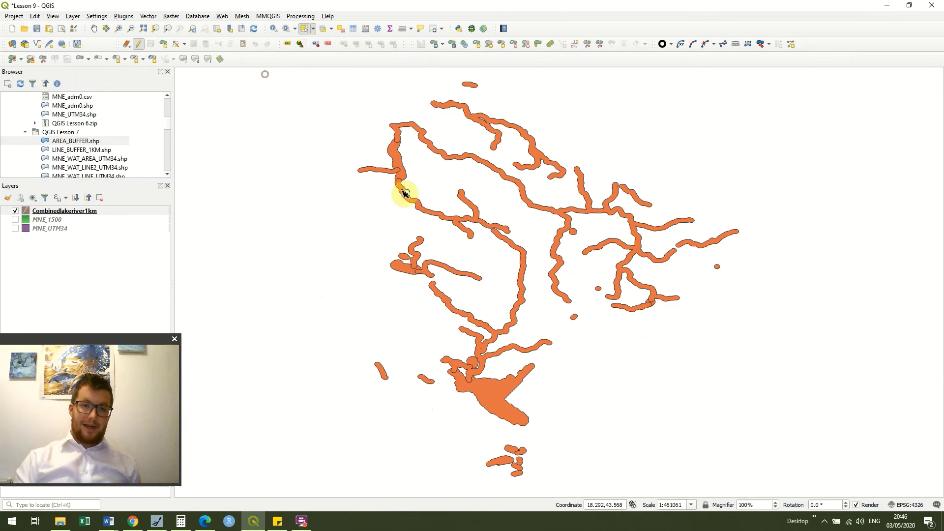
{"action": "left_click", "coordinate": [784, 485]}
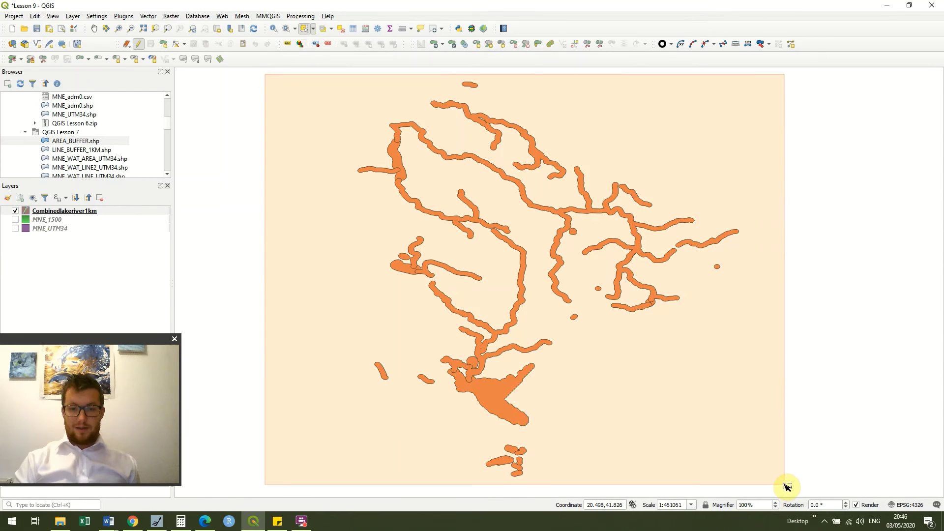
{"action": "left_click_drag", "start_coordinate": [785, 485], "coordinate": [785, 485]}
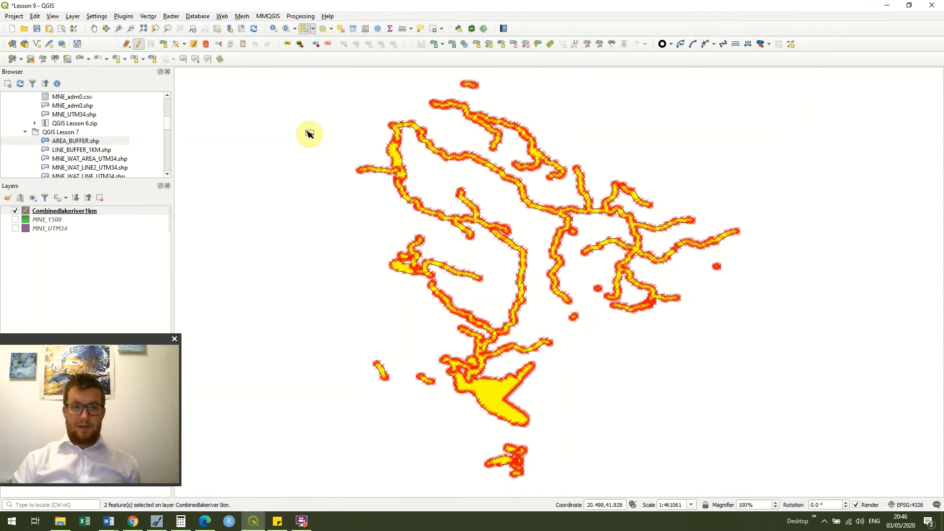
Merge the two selected features into one polygon, then stop editing and save.
{"action": "left_click", "coordinate": [36, 15]}
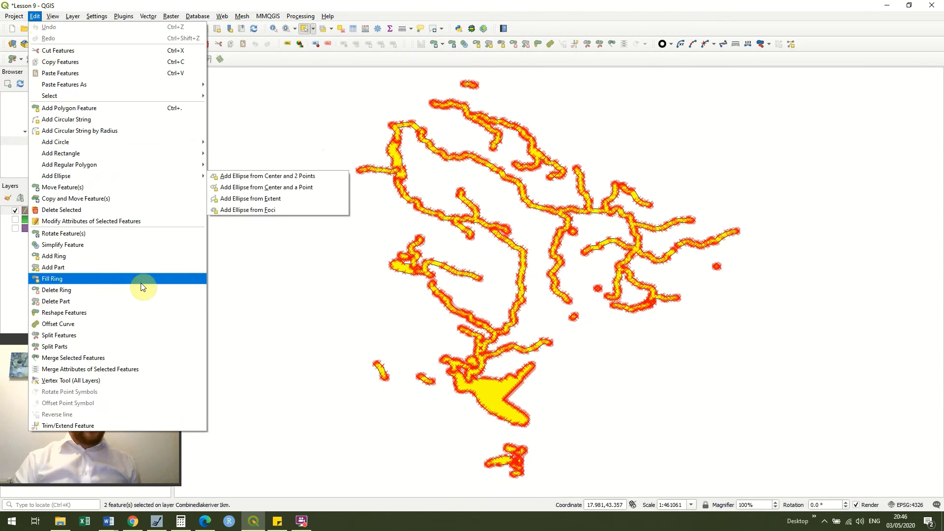
{"action": "left_click", "coordinate": [133, 369]}
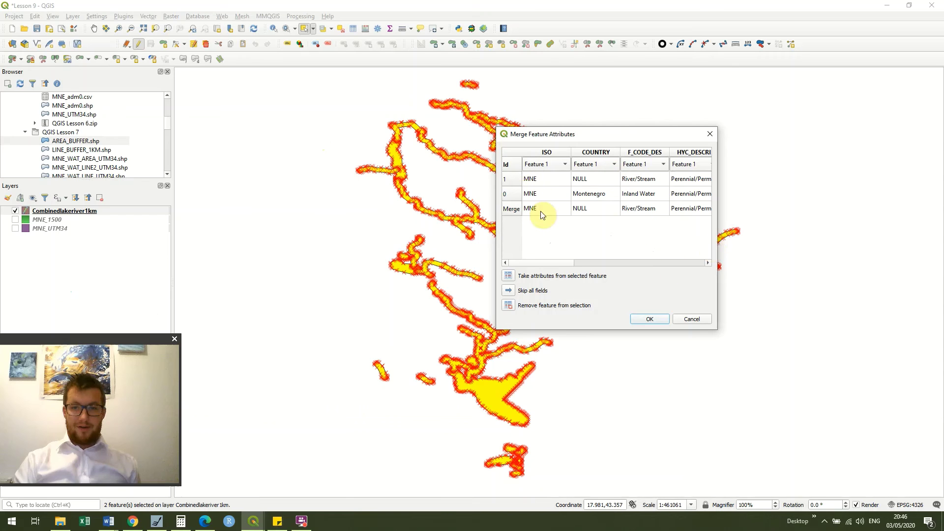
{"action": "left_click", "coordinate": [654, 319]}
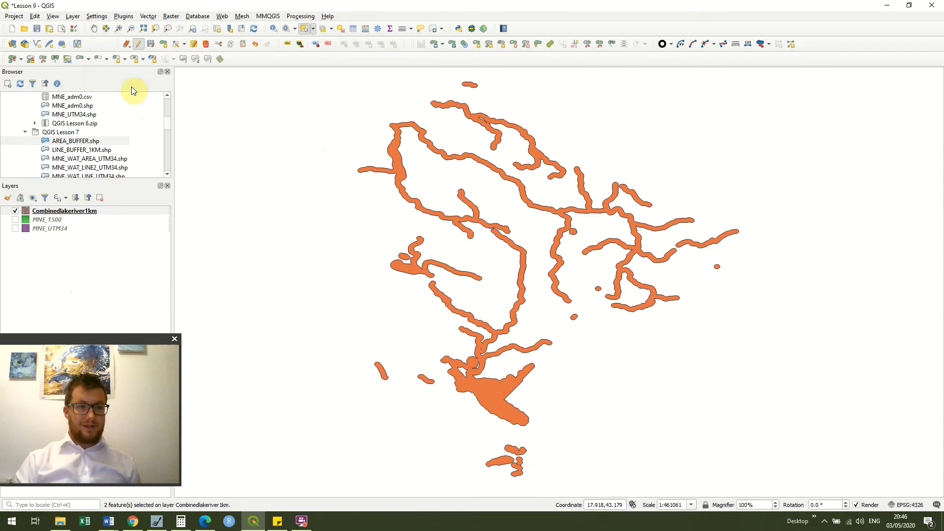
{"action": "left_click", "coordinate": [140, 42]}
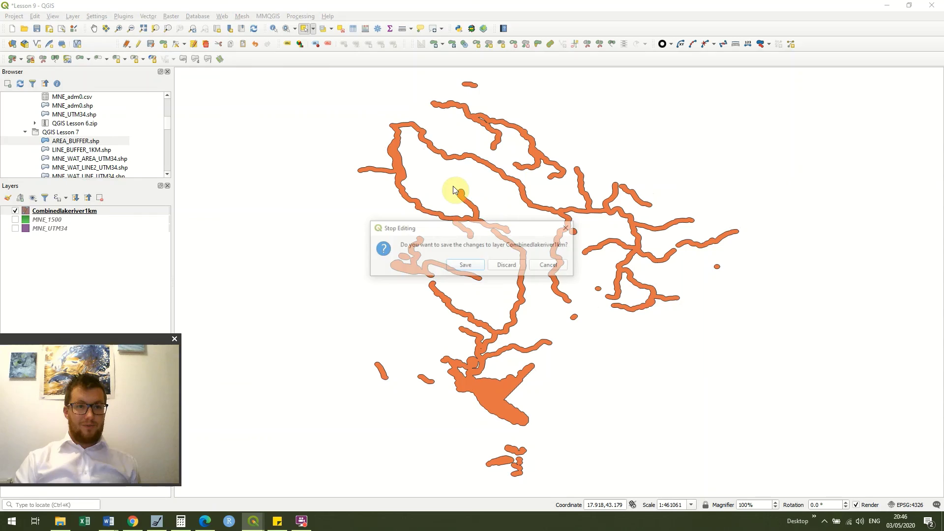
{"action": "left_click", "coordinate": [470, 263]}
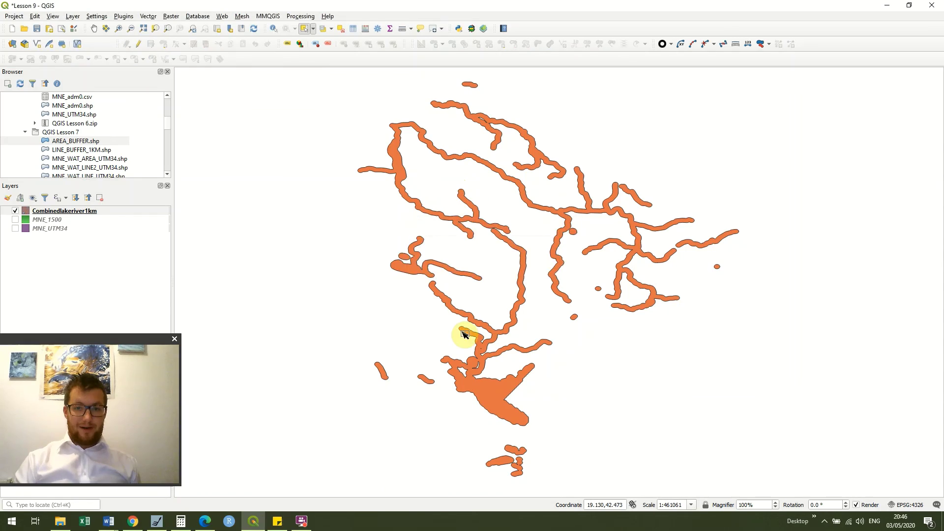